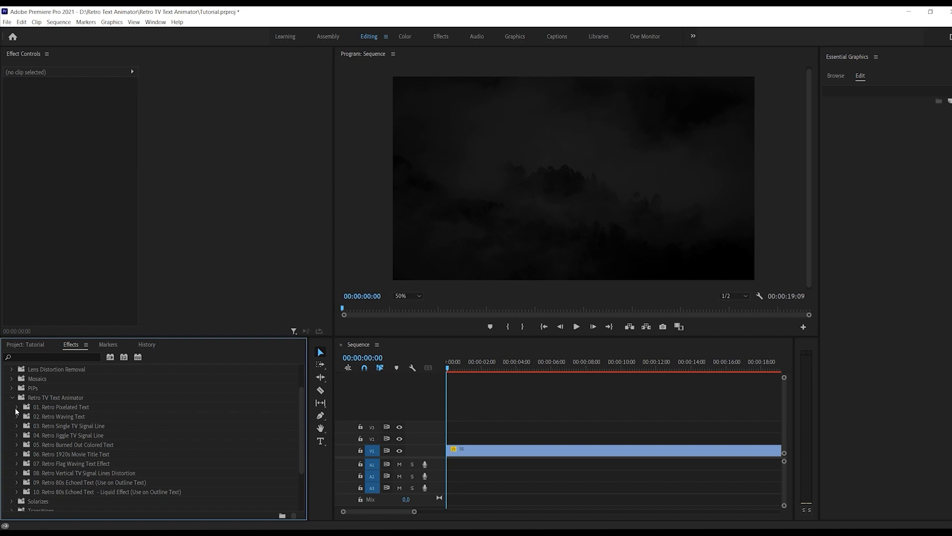
# Add the title text "RETRO TEXT ANIMATOR" at the sequence start and centre it vertically and horizontally in the frame.
pyautogui.click(321, 442)
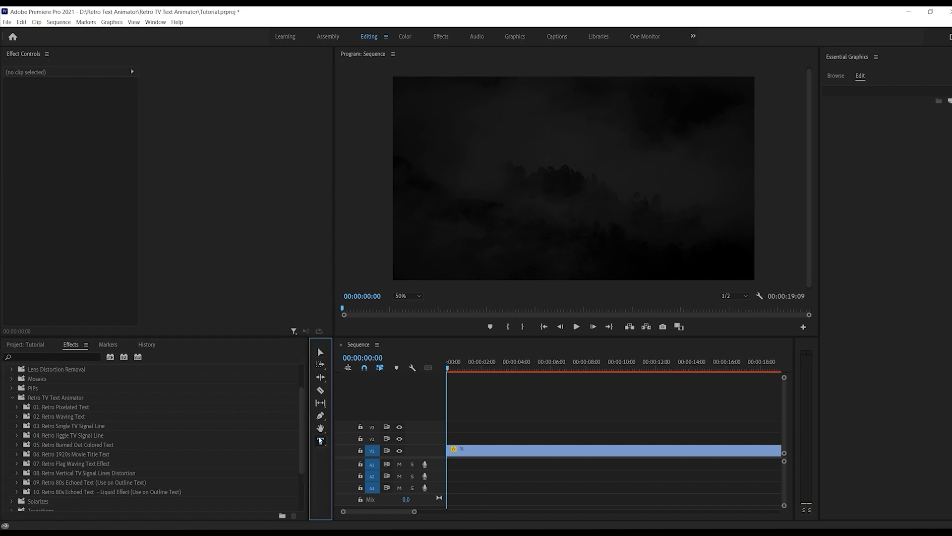
pyautogui.click(487, 192)
pyautogui.write('RET')
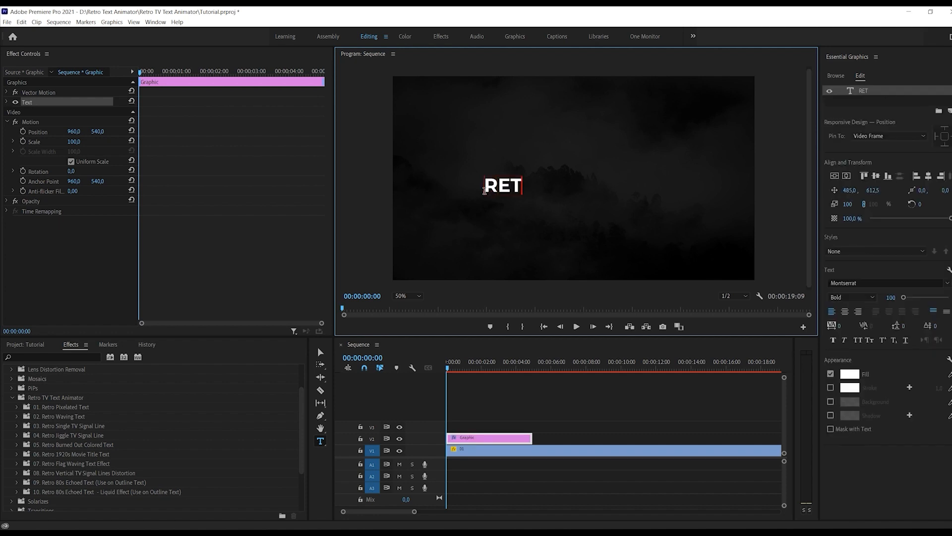
pyautogui.write('RO TEXT ANIMATOR')
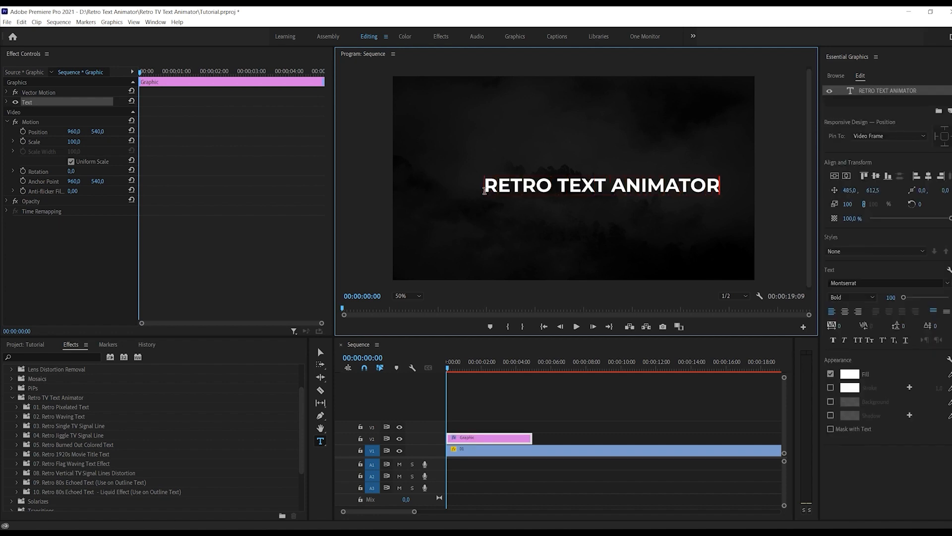
pyautogui.click(320, 353)
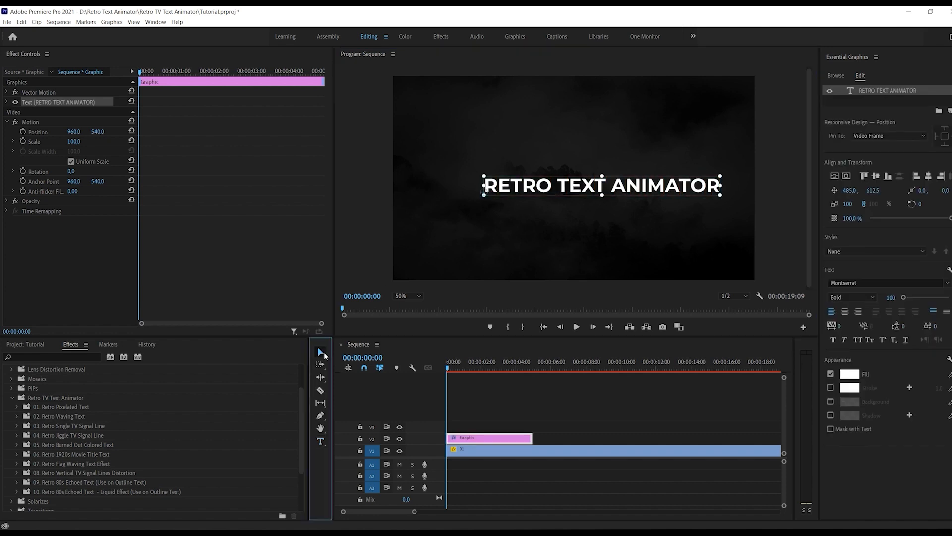
pyautogui.click(835, 176)
pyautogui.click(847, 176)
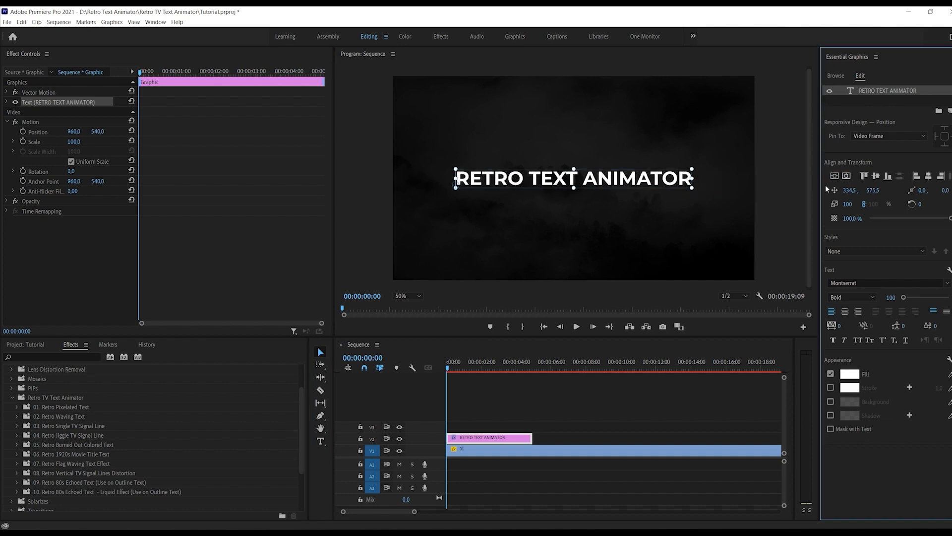
# Apply the Jiggle TV Signal Line - Scale Up Animation preset to the title clip and preview the animation.
pyautogui.click(17, 435)
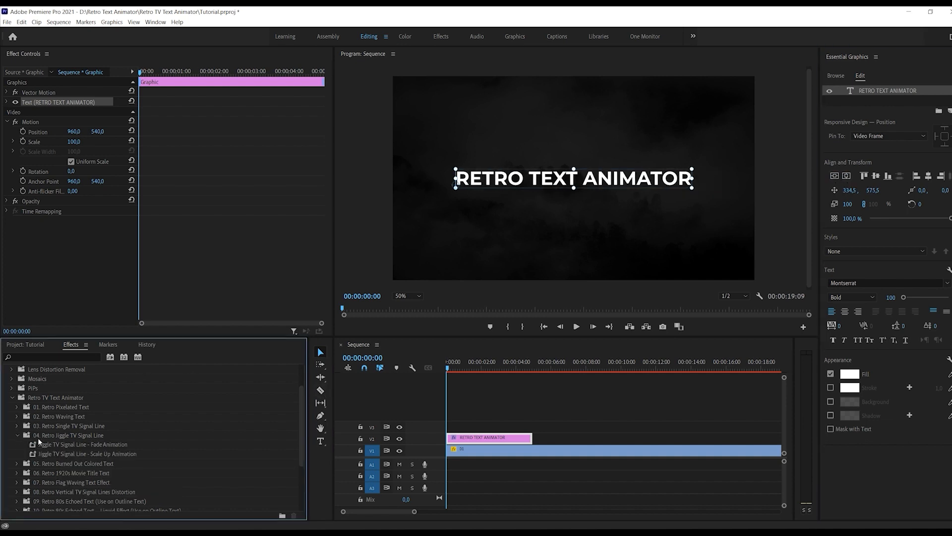
pyautogui.scroll(-1, 99, 440)
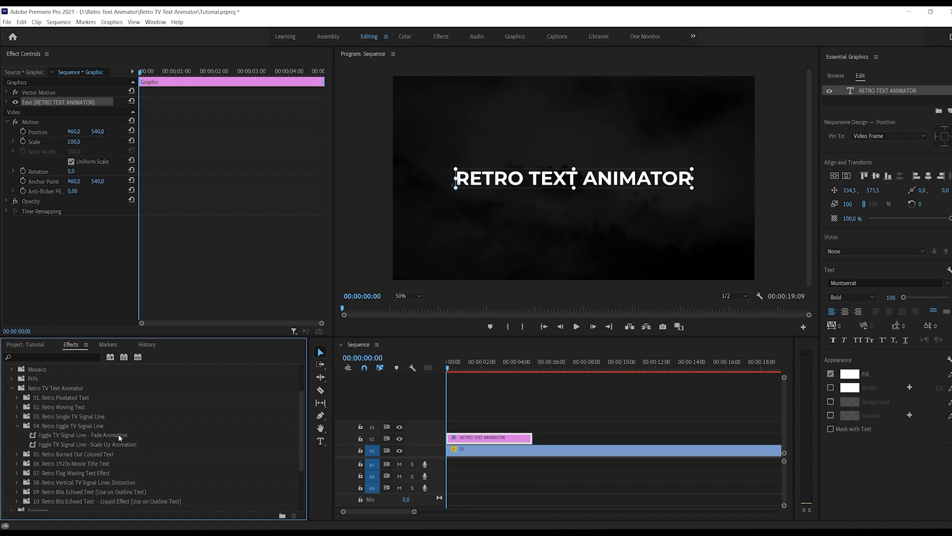
pyautogui.click(98, 444)
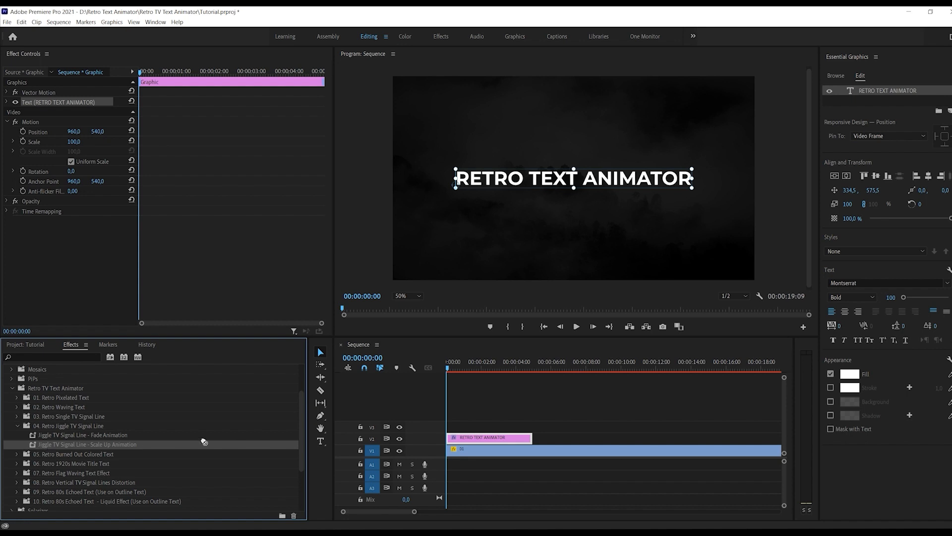
pyautogui.moveTo(204, 441); pyautogui.dragTo(473, 438)
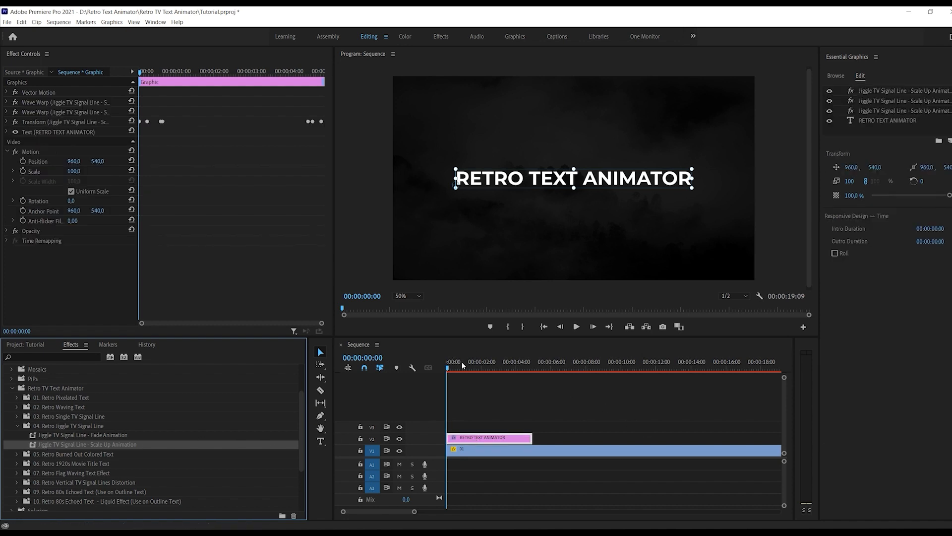
pyautogui.press('space')
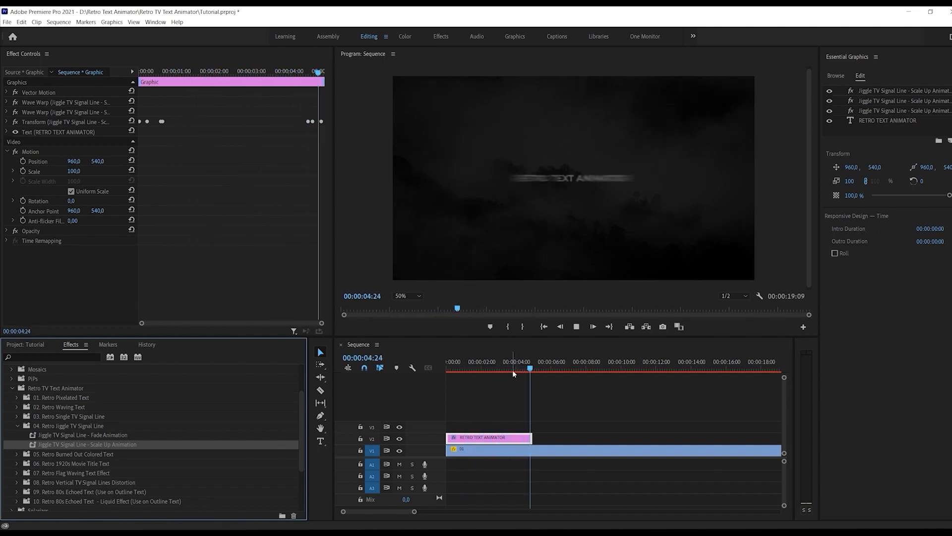
pyautogui.moveTo(519, 363); pyautogui.dragTo(492, 366)
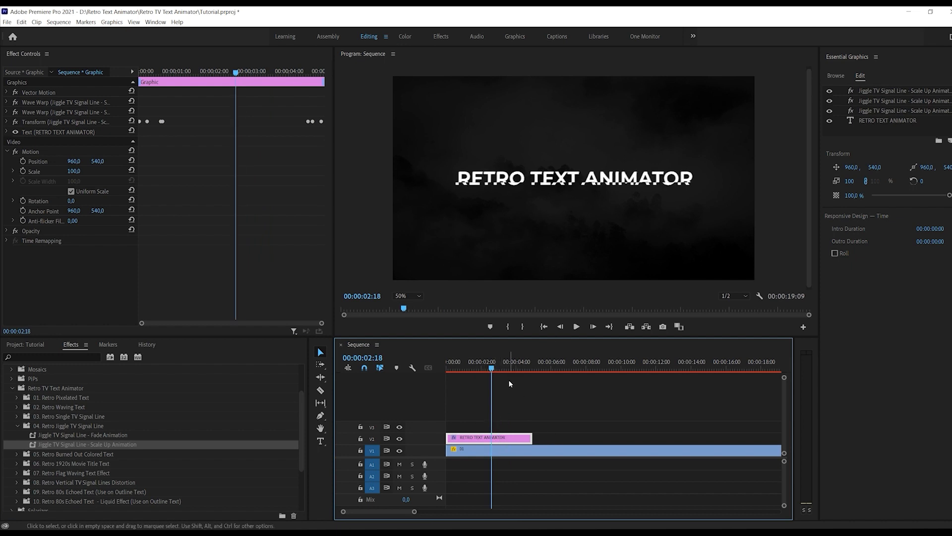
# Change the fill colour of the RETRO TEXT ANIMATOR text layer to red, FF0000.
pyautogui.click(888, 120)
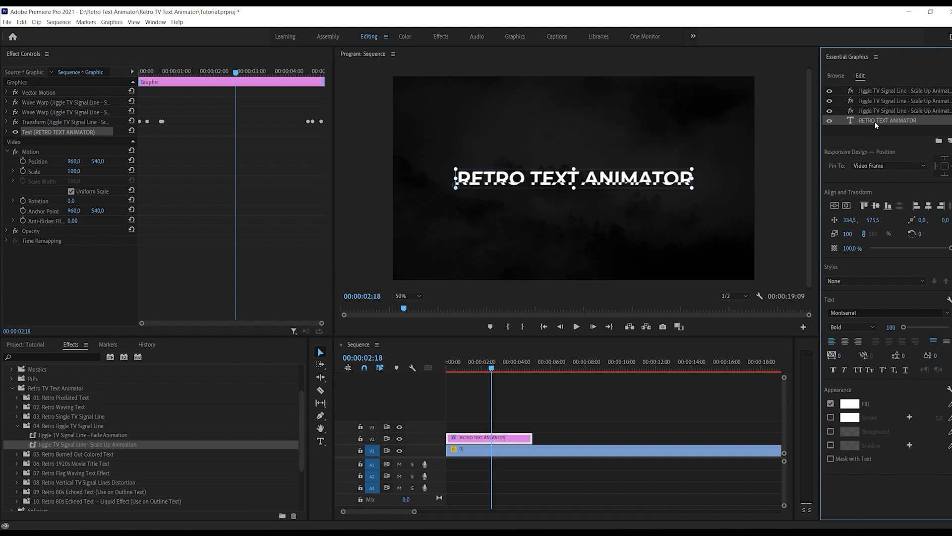
pyautogui.click(850, 404)
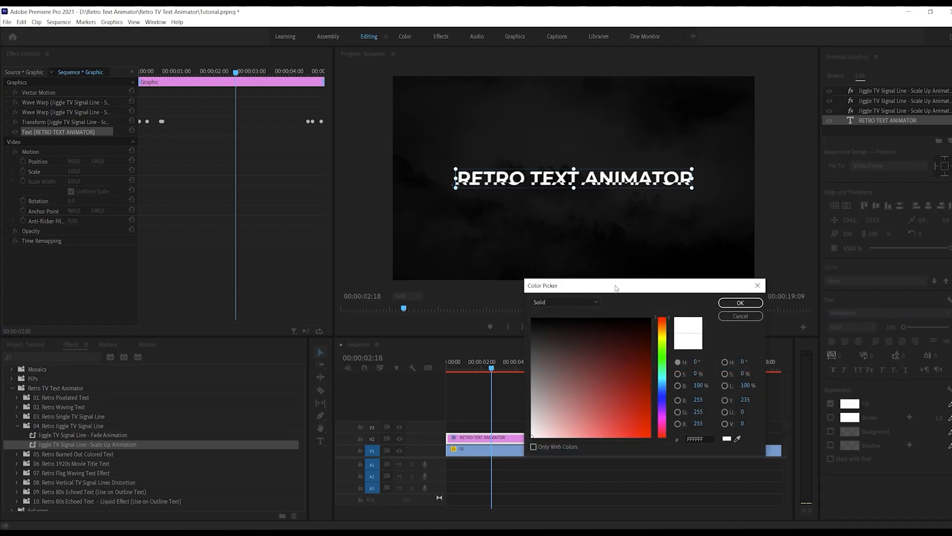
pyautogui.moveTo(620, 286); pyautogui.dragTo(653, 266)
pyautogui.click(658, 400)
pyautogui.click(685, 418)
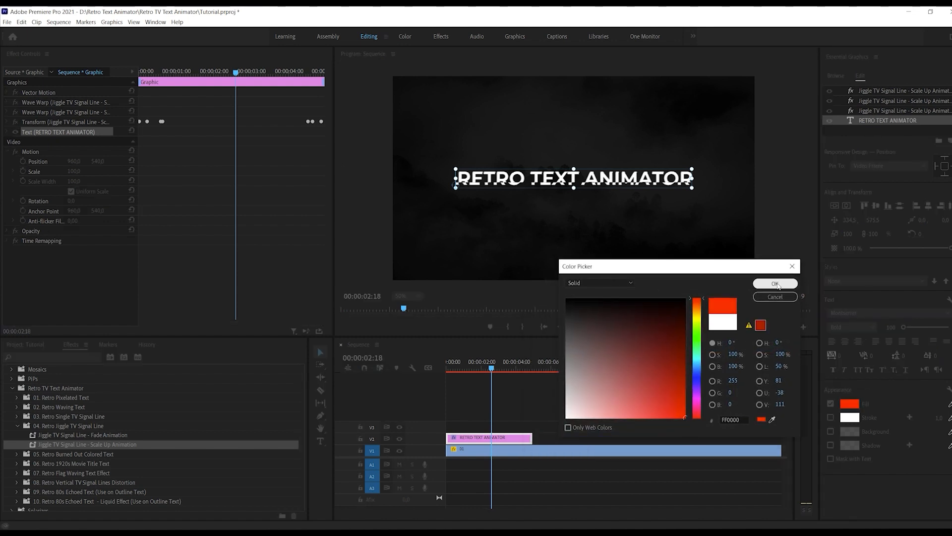
pyautogui.click(776, 284)
# Play the recoloured title from the sequence start and scrub through its signal distortion.
pyautogui.click(448, 369)
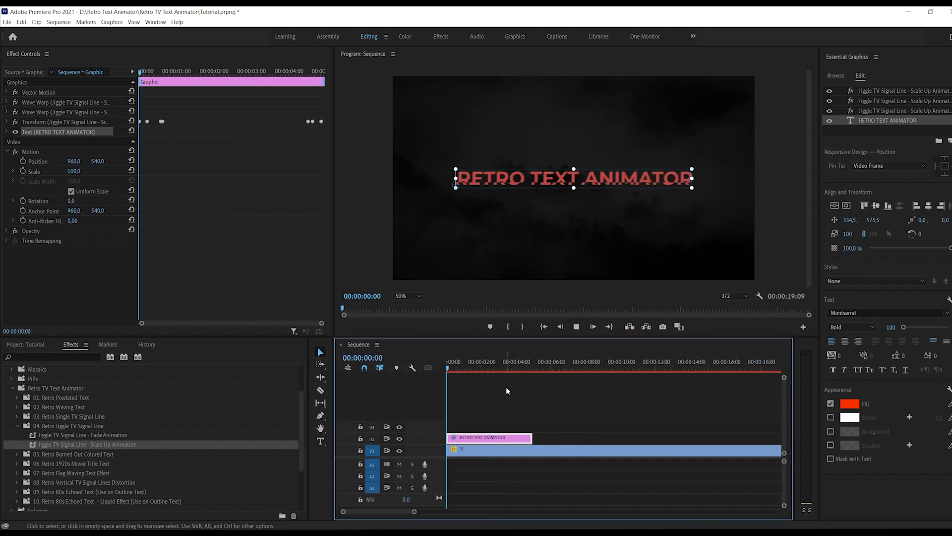
pyautogui.press('space')
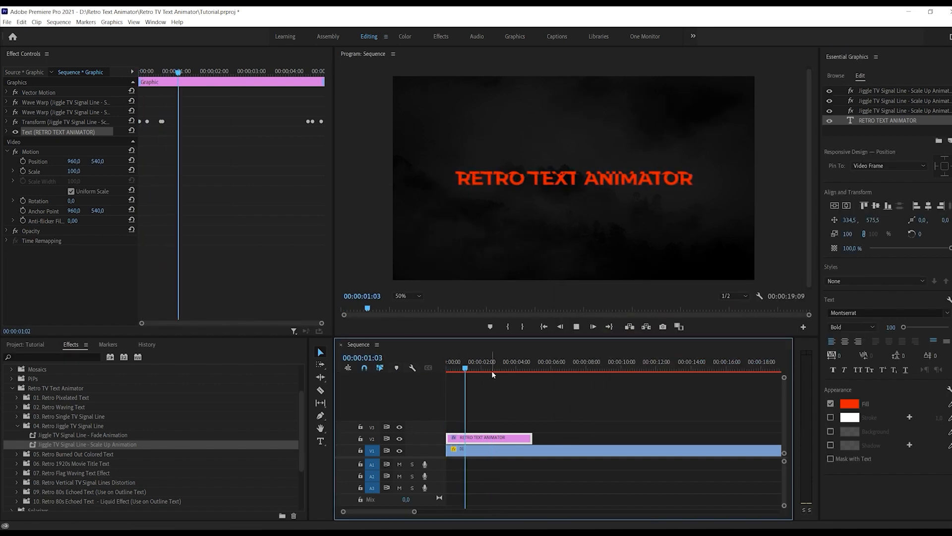
pyautogui.click(486, 366)
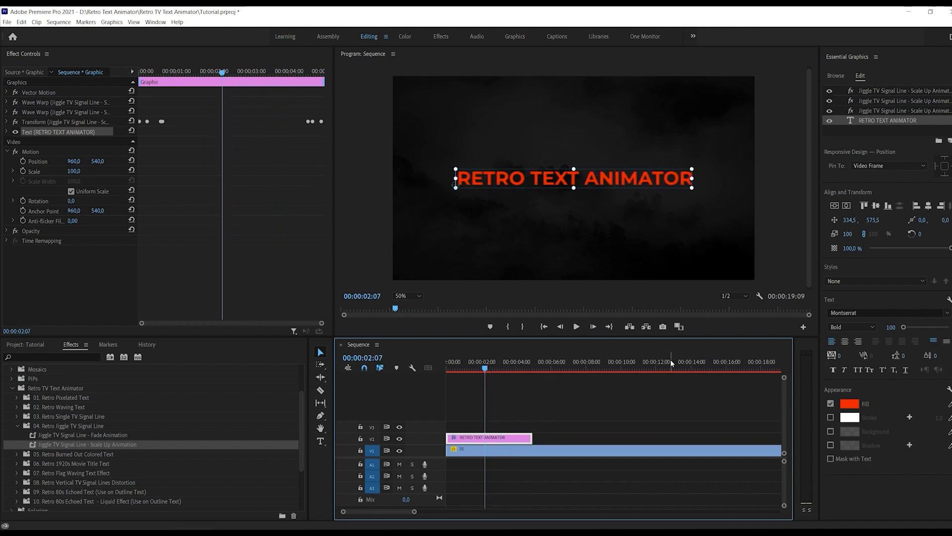
pyautogui.moveTo(484, 368)
pyautogui.mouseDown()
pyautogui.moveTo(530, 368)
pyautogui.moveTo(492, 368)
pyautogui.mouseUp()
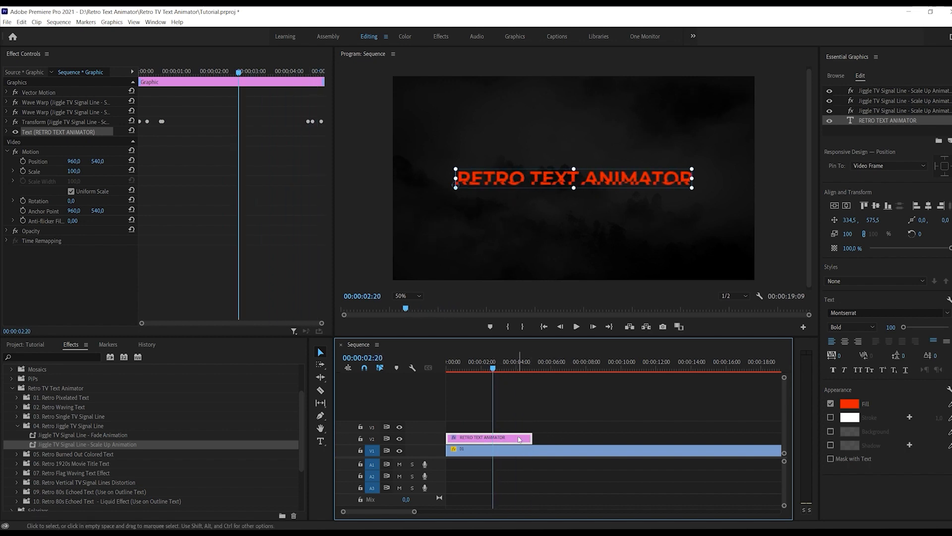
# Extend the title clip to about 10 seconds and move the Transform effect's closing Scale and Opacity keyframes to its new end.
pyautogui.moveTo(531, 439); pyautogui.dragTo(618, 439)
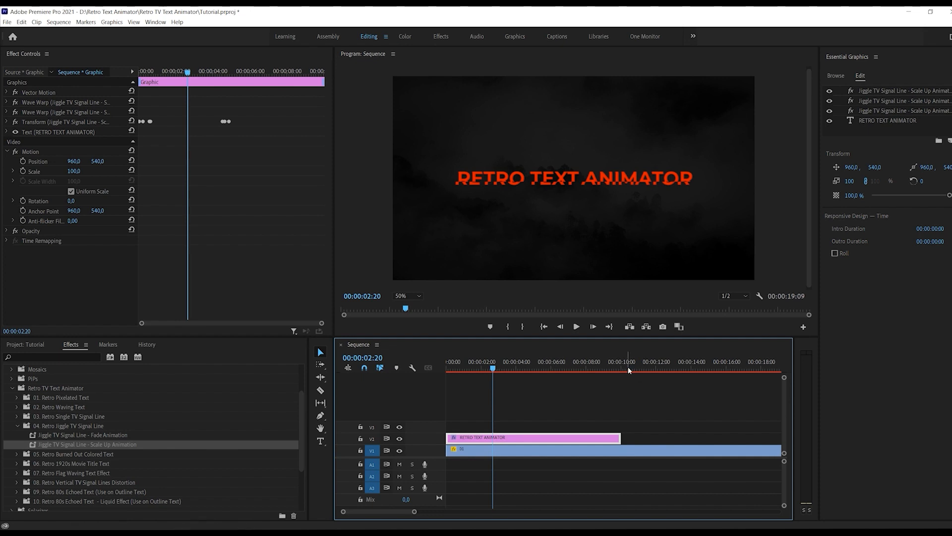
pyautogui.click(5, 123)
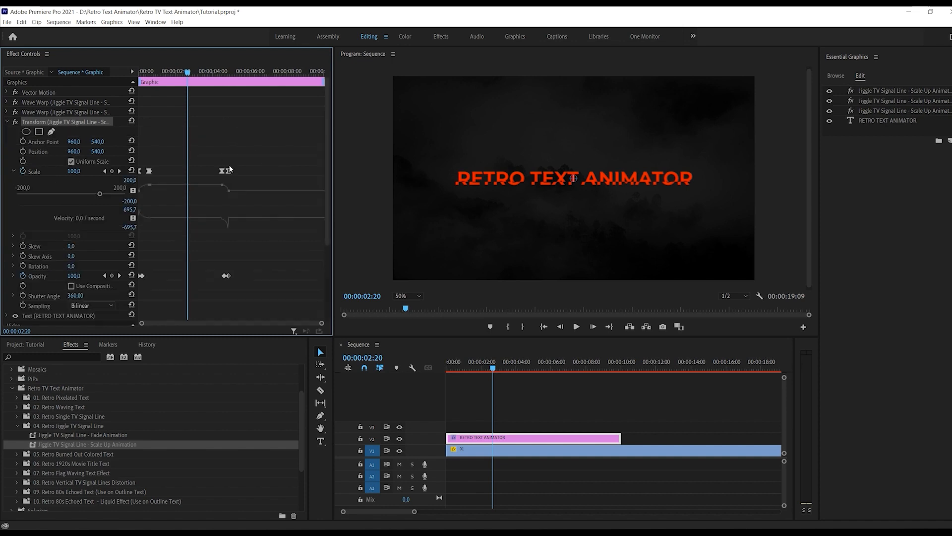
pyautogui.moveTo(265, 150); pyautogui.dragTo(208, 309)
pyautogui.scroll(-3, 284, 220)
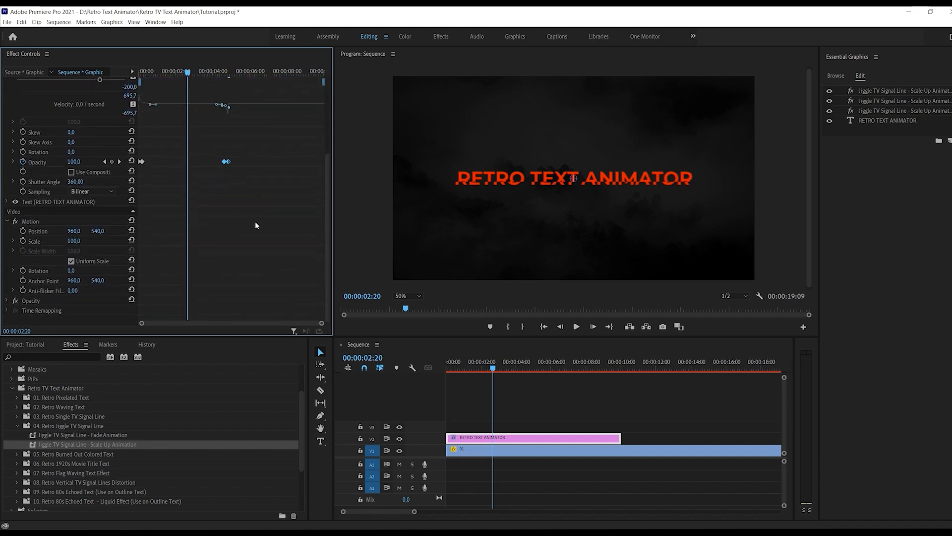
pyautogui.scroll(1, 258, 215)
pyautogui.moveTo(230, 116); pyautogui.dragTo(326, 122)
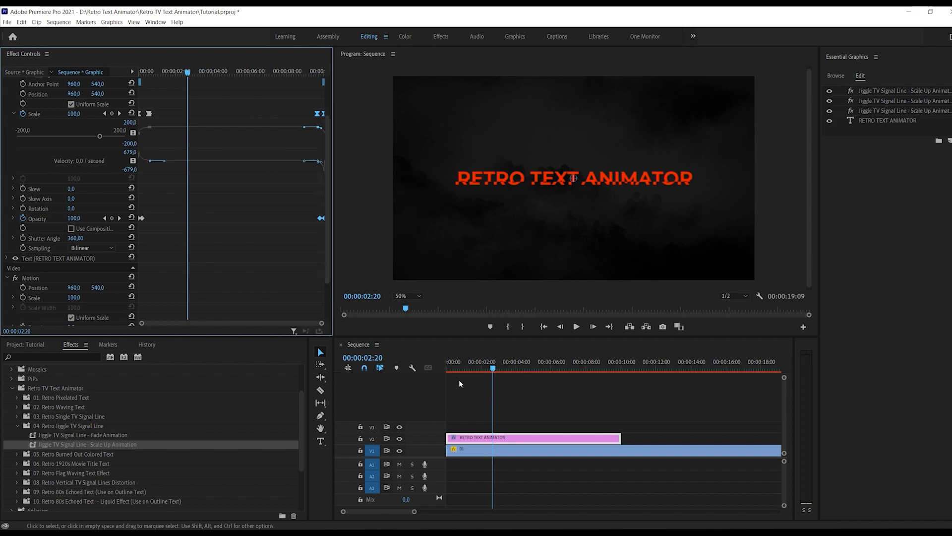
# Preview the lengthened title from the sequence start through past its closing animation.
pyautogui.moveTo(472, 364); pyautogui.dragTo(434, 371)
pyautogui.press('space')
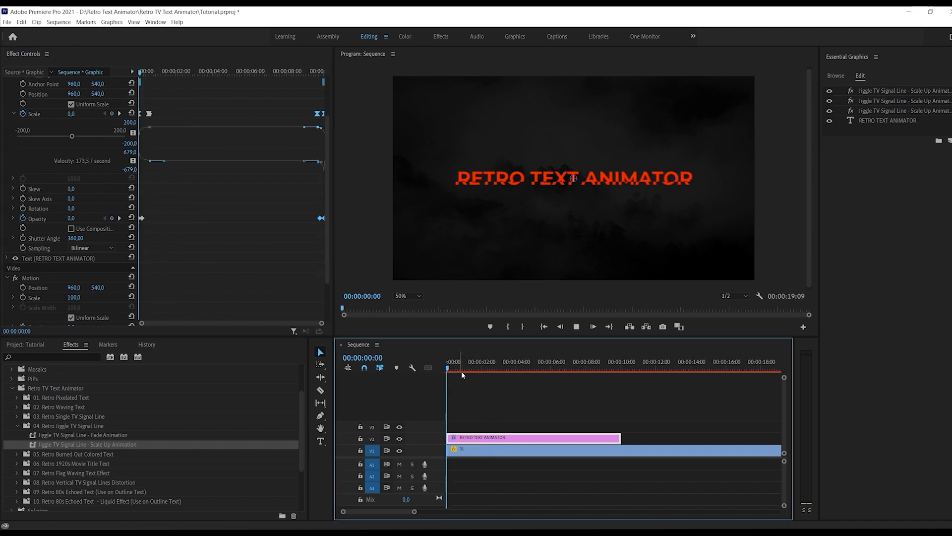
pyautogui.moveTo(467, 370); pyautogui.dragTo(632, 371)
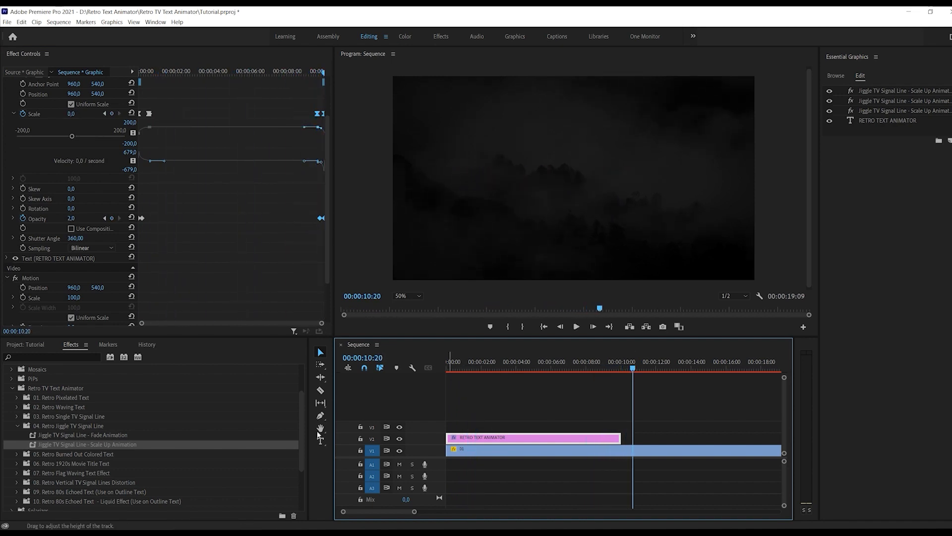
# Add a second title "RETRO TEXT" as a separate clip at 00:00:11:15 and centre it in the frame.
pyautogui.click(18, 426)
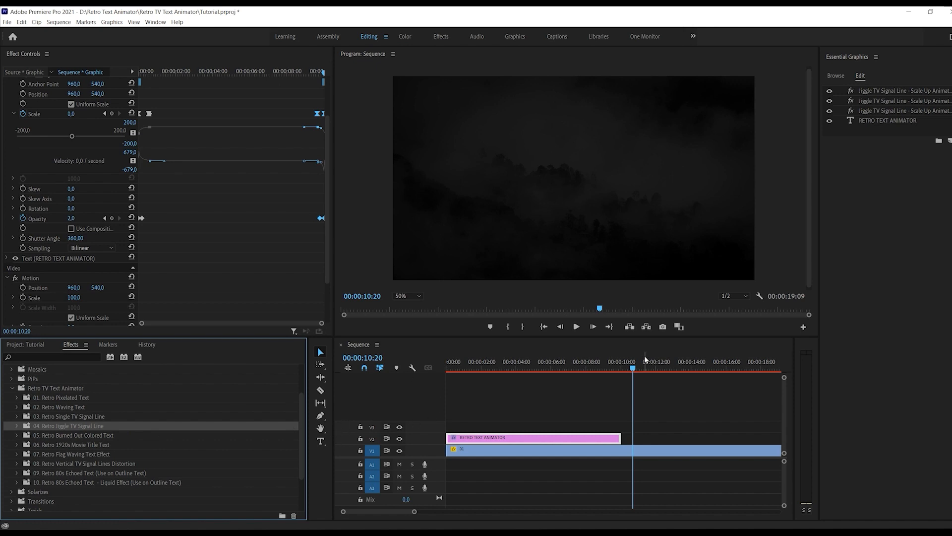
pyautogui.click(647, 369)
pyautogui.click(321, 441)
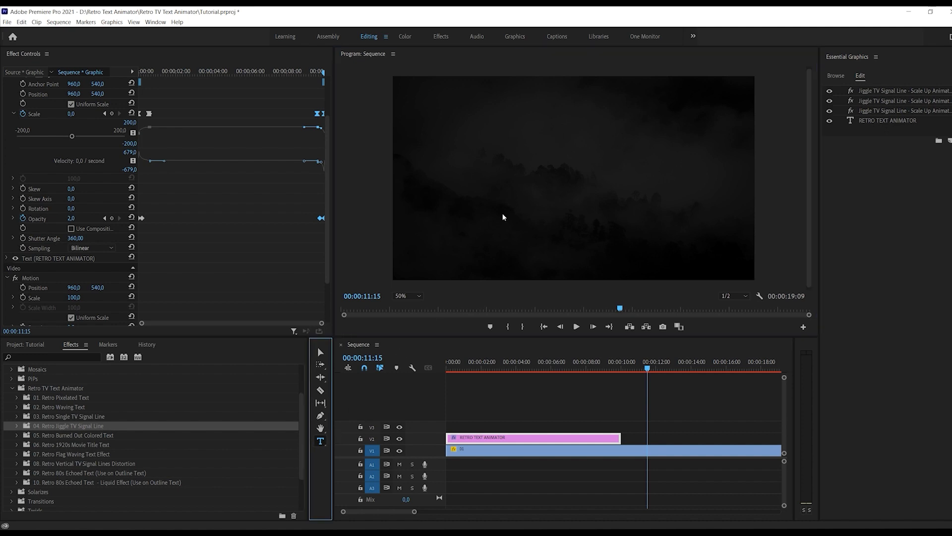
pyautogui.click(641, 421)
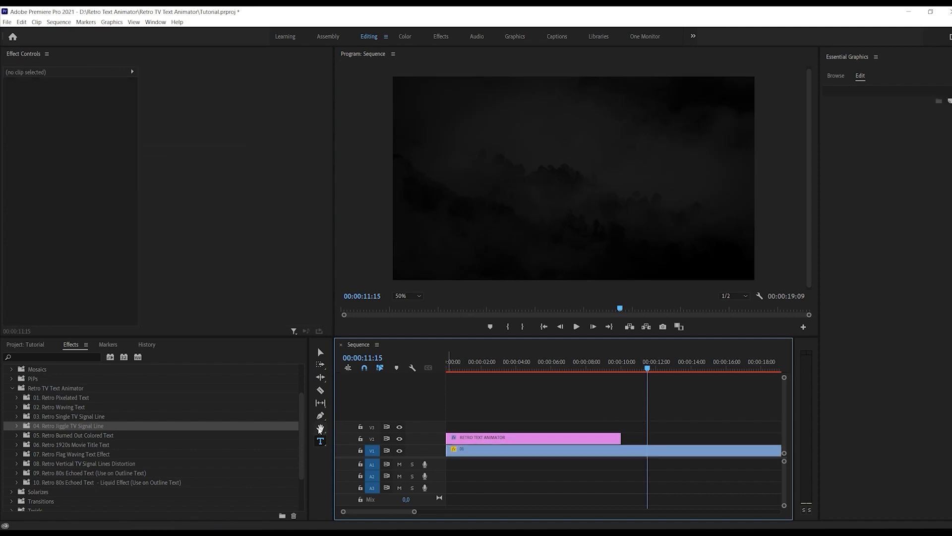
pyautogui.click(502, 185)
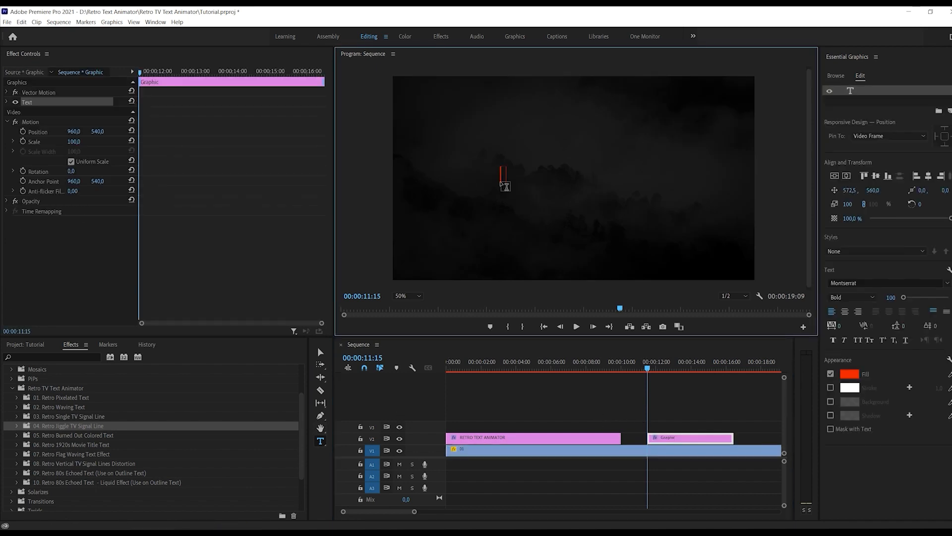
pyautogui.write('RETRO TEXT')
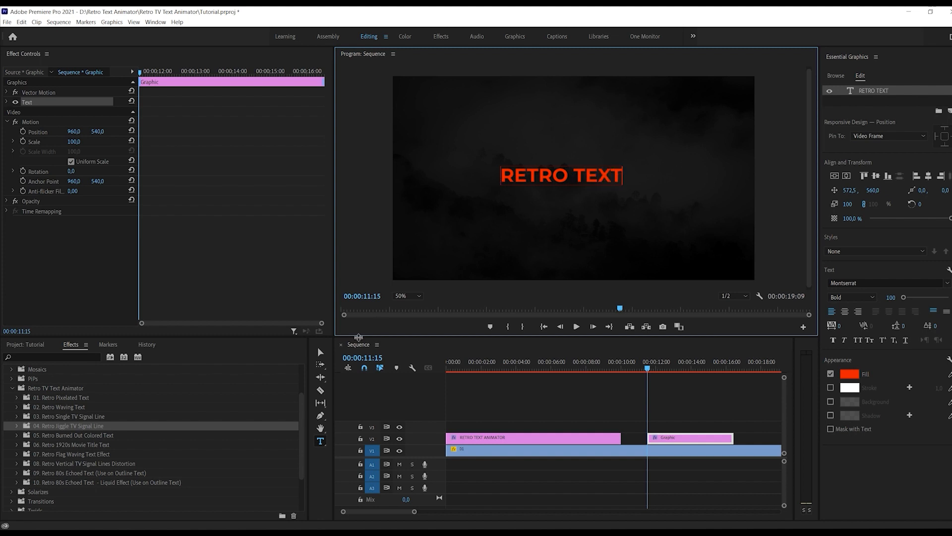
pyautogui.click(320, 352)
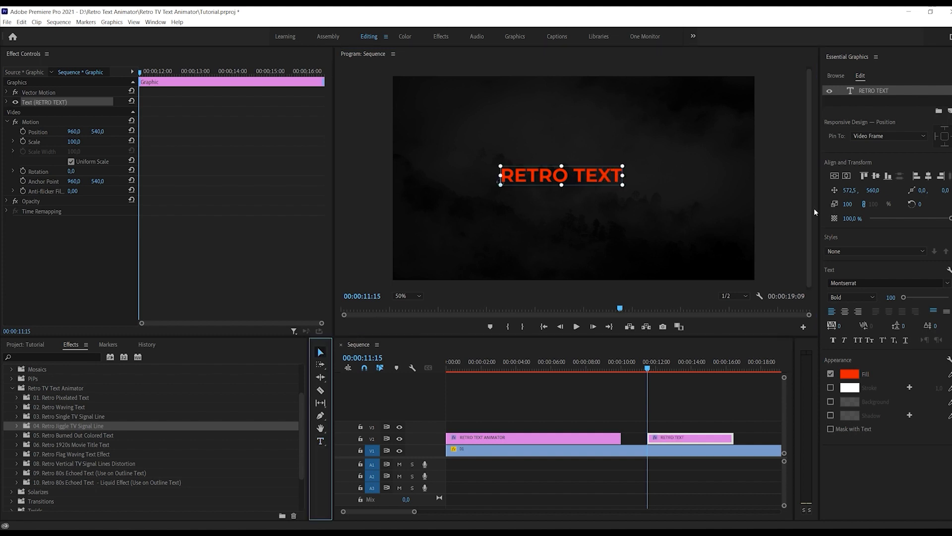
pyautogui.click(835, 176)
pyautogui.click(847, 176)
# Change the fill colour of the RETRO TEXT title to a bright pink.
pyautogui.click(849, 376)
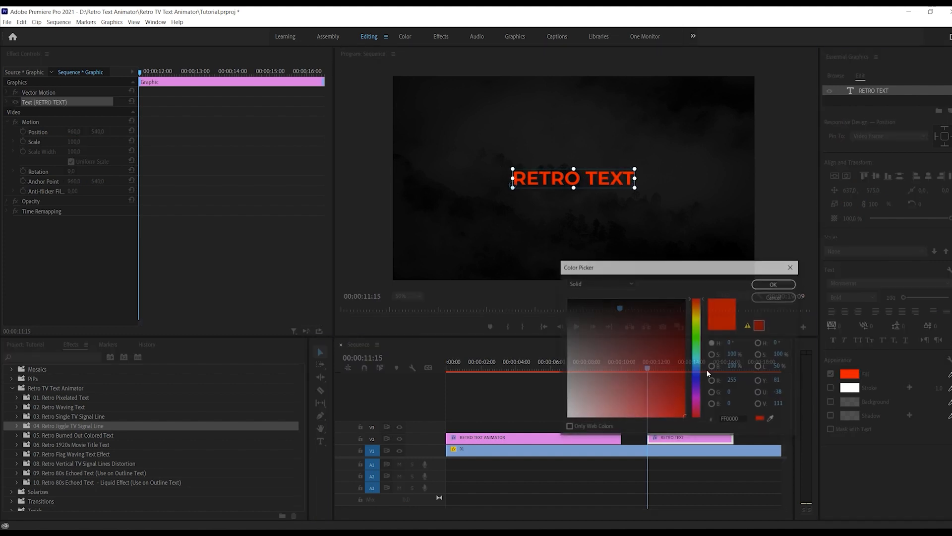
pyautogui.click(699, 403)
pyautogui.moveTo(700, 404); pyautogui.dragTo(703, 408)
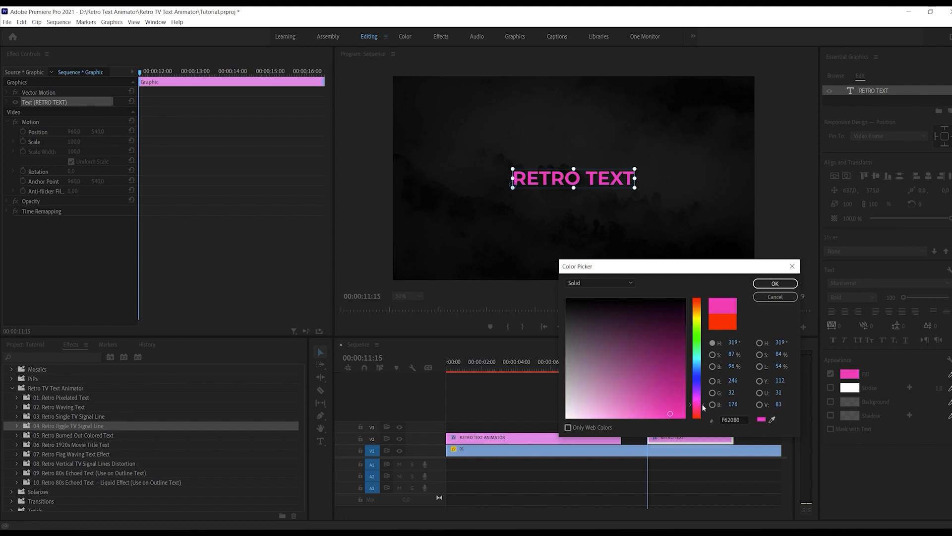
pyautogui.moveTo(641, 411)
pyautogui.mouseDown()
pyautogui.moveTo(665, 415)
pyautogui.moveTo(650, 429)
pyautogui.moveTo(669, 429)
pyautogui.mouseUp()
pyautogui.click(775, 283)
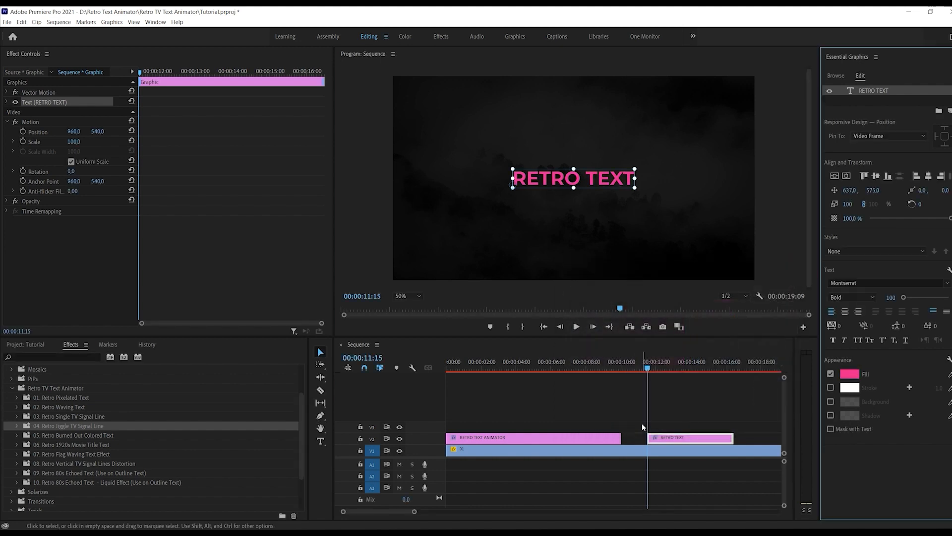
# Expand the 09. Retro 80s Echoed Text presets and make the RETRO TEXT title outline-only by disabling Fill and enabling Stroke.
pyautogui.click(17, 473)
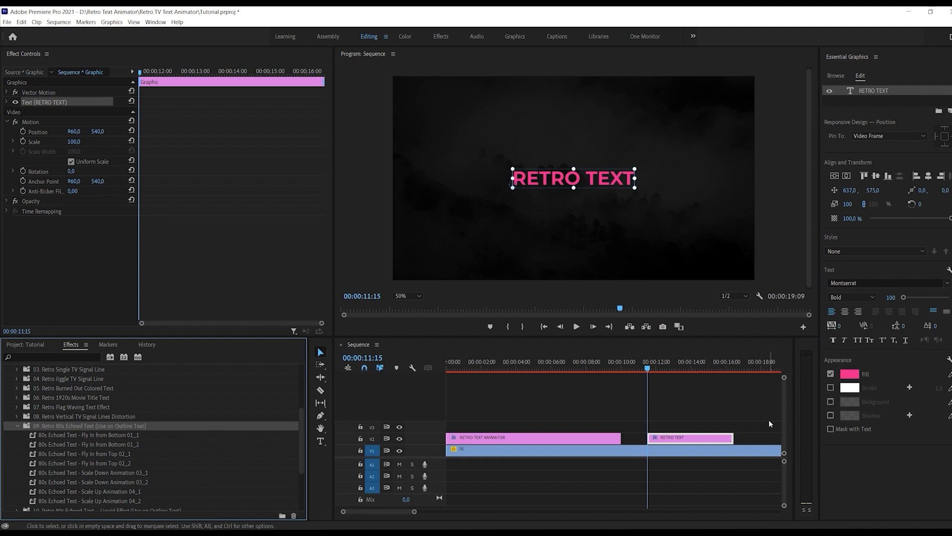
pyautogui.click(830, 374)
pyautogui.click(830, 388)
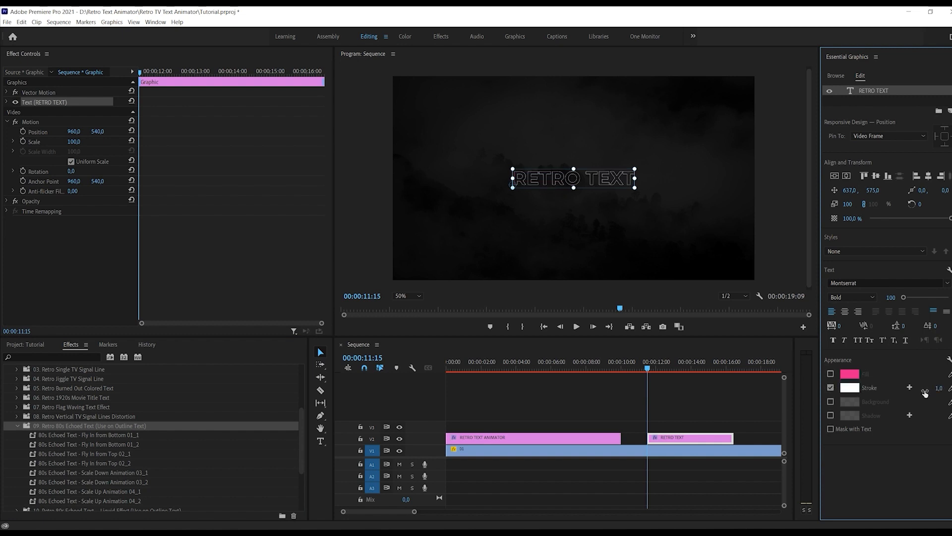
# Set the RETRO TEXT outline width to 4.0 and match the stroke colour to the bright pink fill.
pyautogui.click(936, 387)
pyautogui.press('Return')
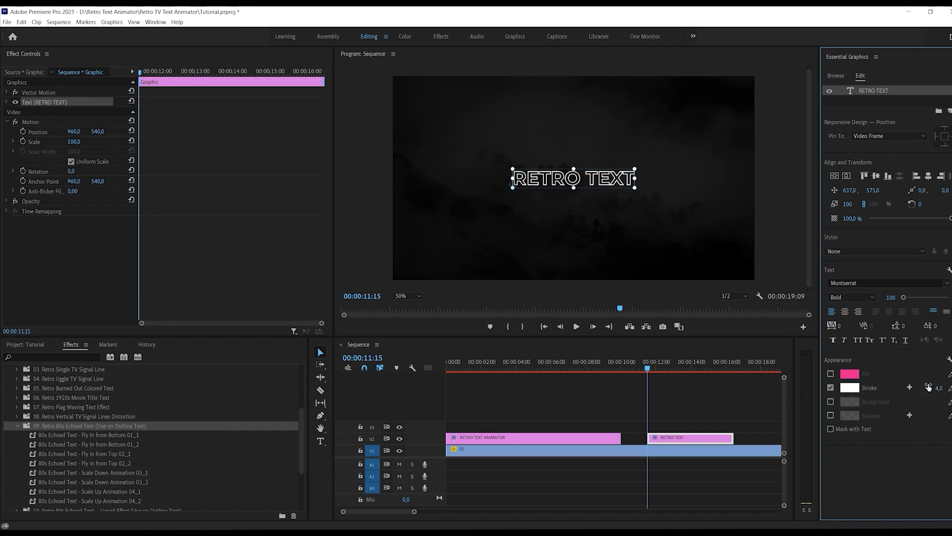
pyautogui.click(950, 387)
pyautogui.click(854, 377)
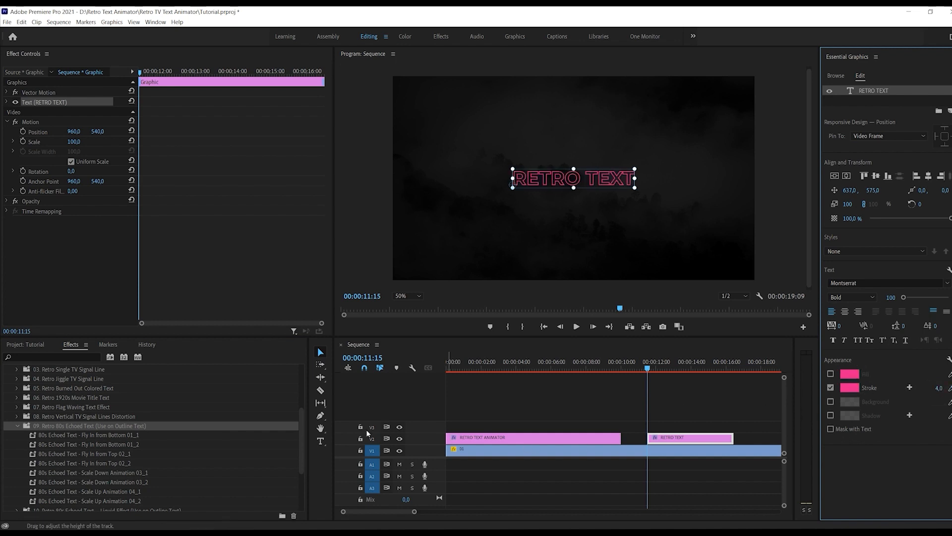
# Duplicate the RETRO TEXT clip onto V3, applying Fly In from Bottom 01_1 to the lower copy and 01_2 to the upper one.
pyautogui.click(105, 436)
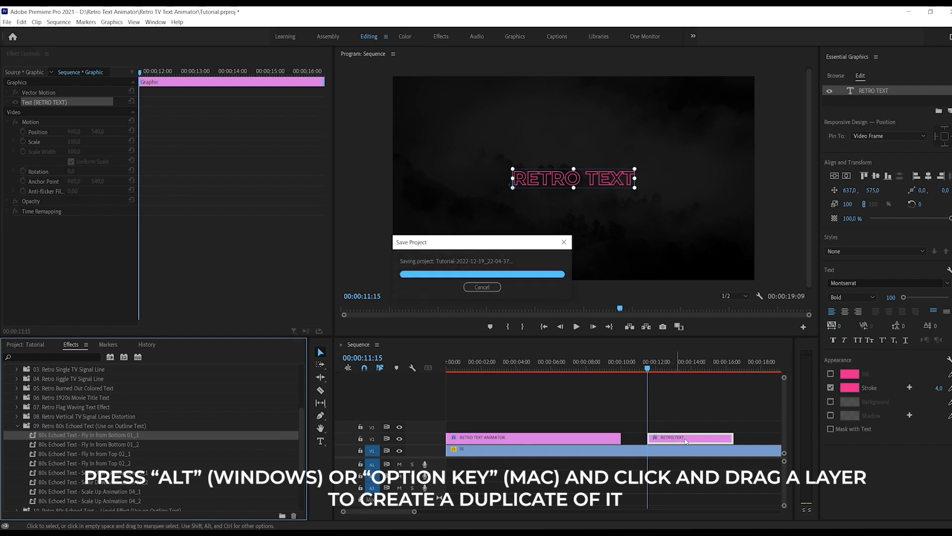
pyautogui.moveTo(678, 440); pyautogui.dragTo(688, 427)
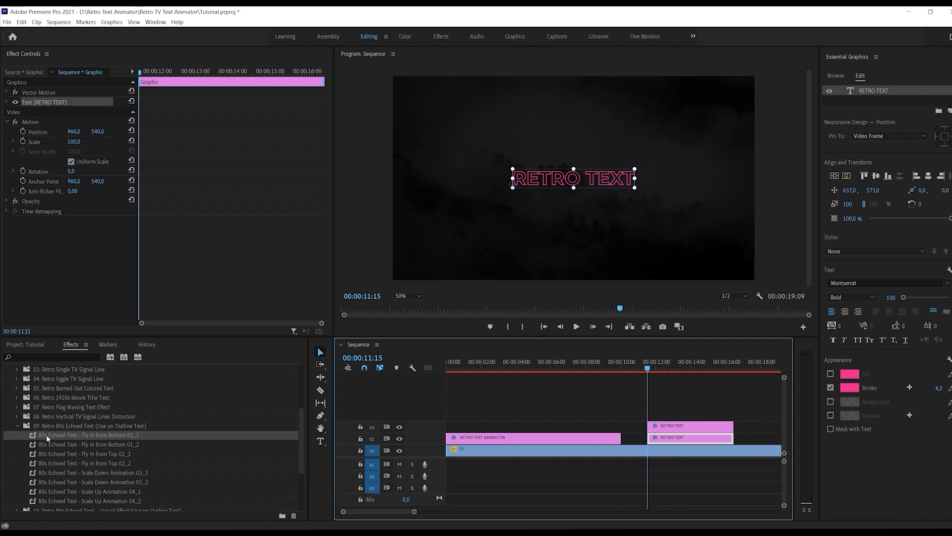
pyautogui.moveTo(69, 438); pyautogui.dragTo(681, 440)
pyautogui.moveTo(92, 449); pyautogui.dragTo(685, 431)
# Play the echoed text animation from just before the RETRO TEXT clips, rendering the marked range for smooth playback.
pyautogui.click(643, 367)
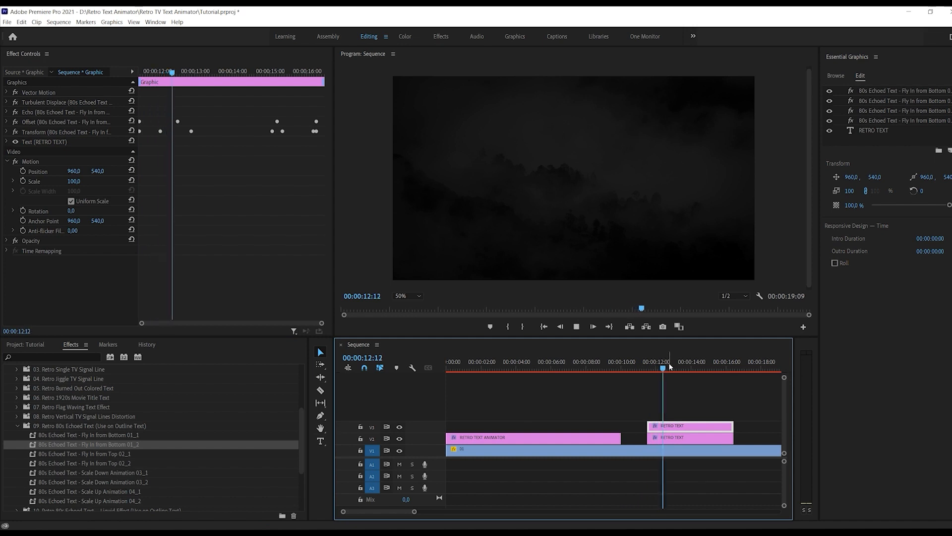
pyautogui.click(648, 367)
pyautogui.click(643, 368)
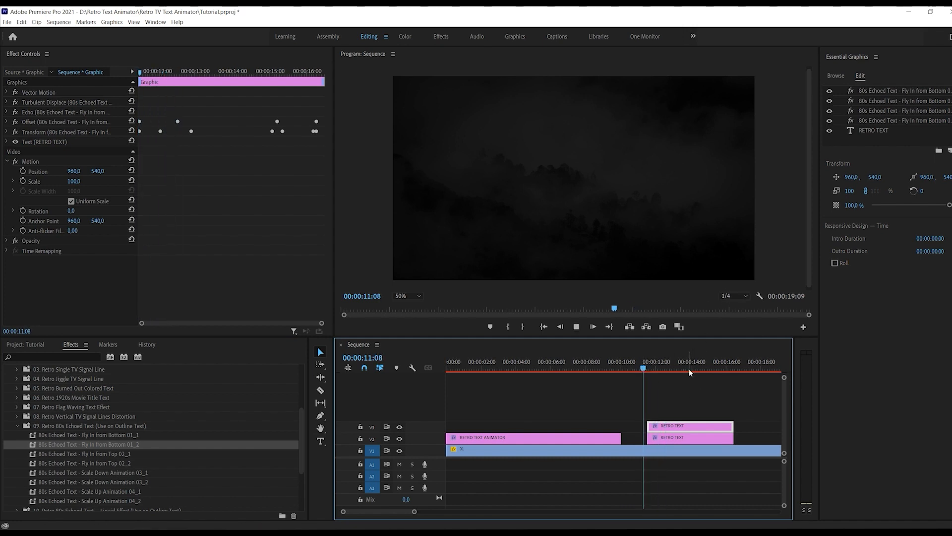
pyautogui.press('space')
pyautogui.press('Return')
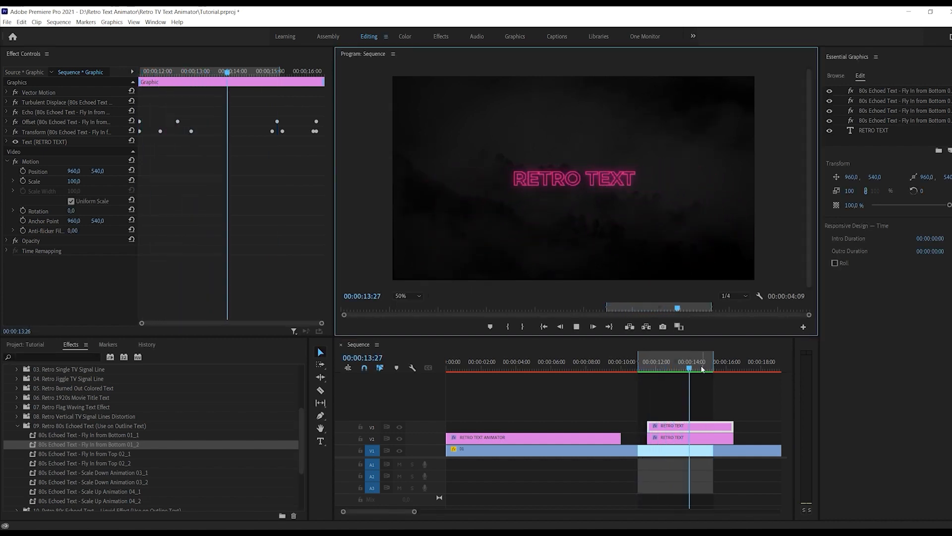
pyautogui.moveTo(681, 371); pyautogui.dragTo(682, 371)
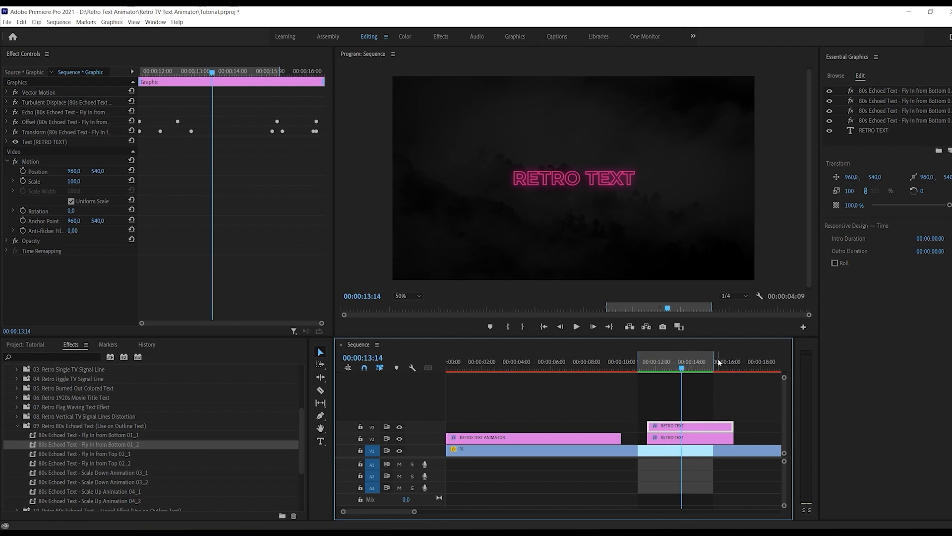
# Extend the sequence's out point to about 00:00:21:00 and lengthen both RETRO TEXT clips slightly.
pyautogui.click(754, 410)
pyautogui.moveTo(414, 511); pyautogui.dragTo(426, 511)
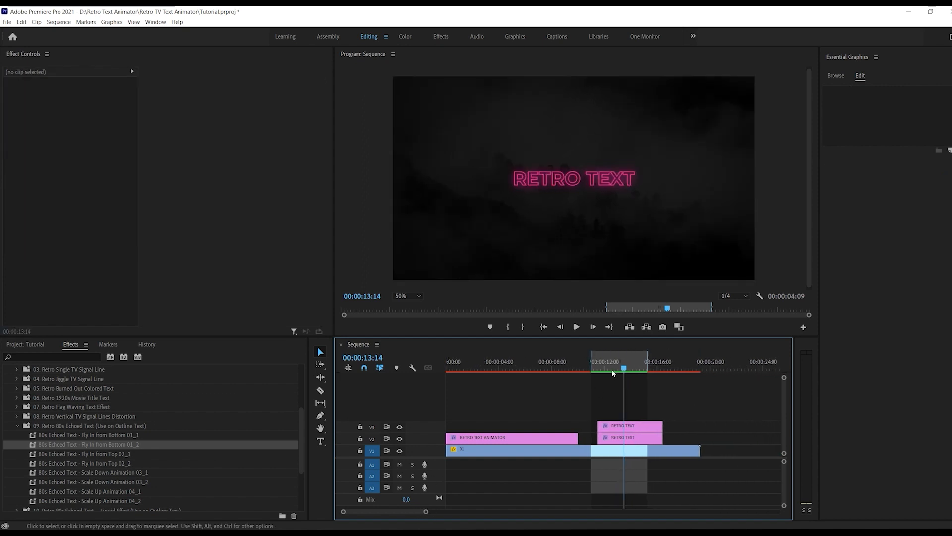
pyautogui.moveTo(647, 361); pyautogui.dragTo(725, 361)
pyautogui.moveTo(676, 421)
pyautogui.mouseDown()
pyautogui.moveTo(600, 448)
pyautogui.moveTo(662, 430)
pyautogui.moveTo(634, 430)
pyautogui.moveTo(679, 426)
pyautogui.mouseUp()
pyautogui.click(659, 404)
# Position the playhead at 00:00:13:27 and expand the Transform, Offset and Echo effects of the upper RETRO TEXT clip.
pyautogui.click(645, 425)
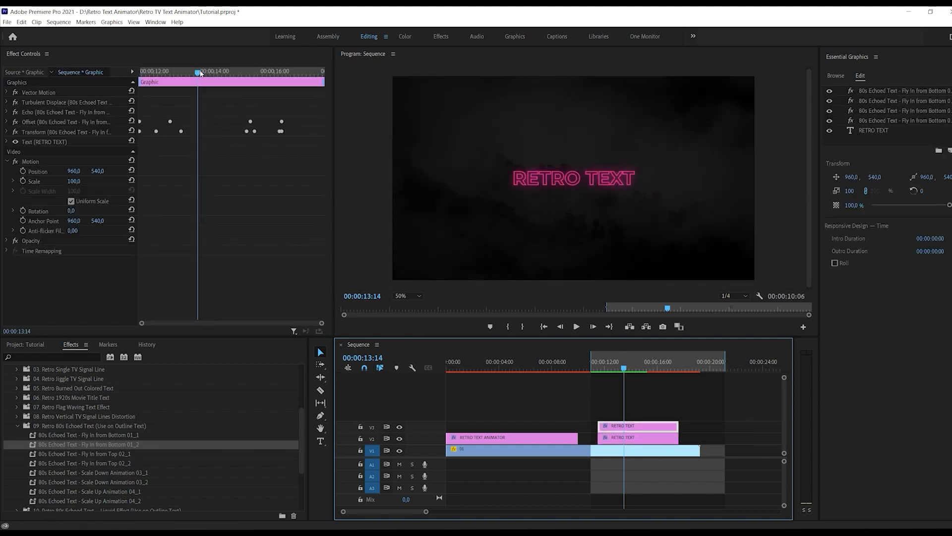
pyautogui.moveTo(199, 72); pyautogui.dragTo(211, 73)
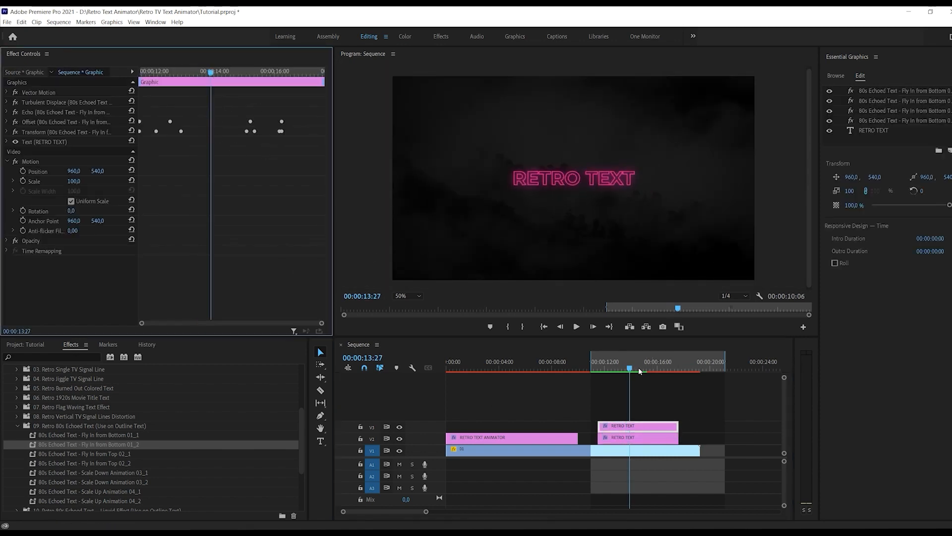
pyautogui.click(43, 133)
pyautogui.click(7, 133)
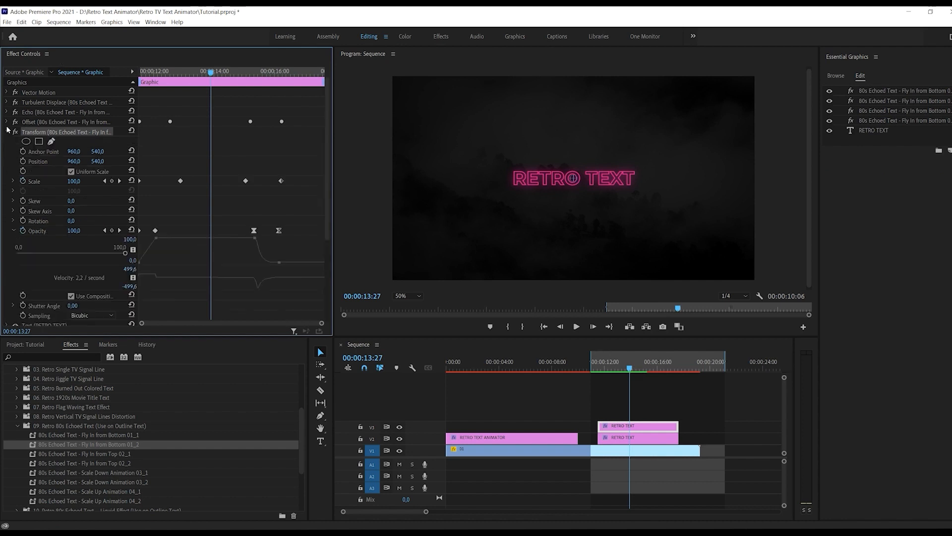
pyautogui.click(7, 122)
pyautogui.click(8, 113)
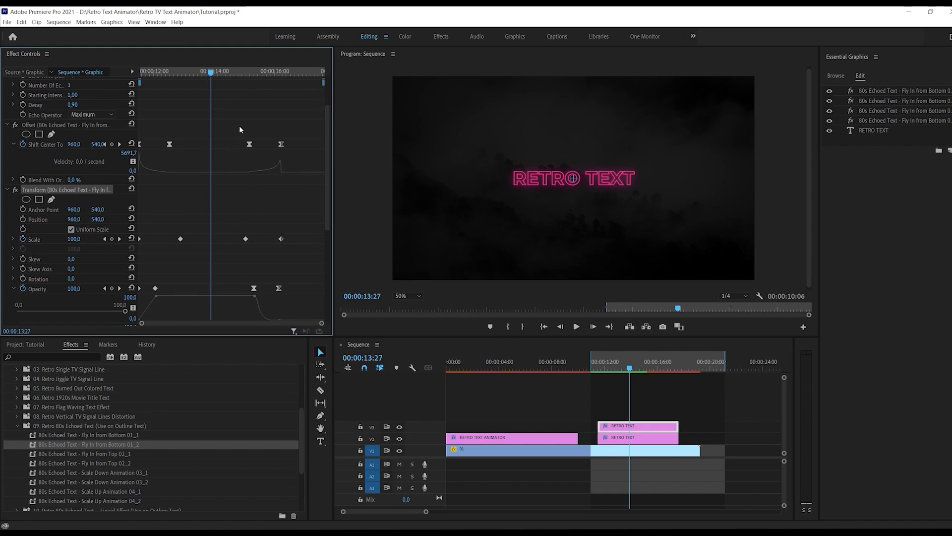
# Move the upper clip's closing Offset and Transform keyframes together so the exit animation starts at about 00:00:13:27.
pyautogui.moveTo(239, 126); pyautogui.dragTo(316, 266)
pyautogui.scroll(-6, 288, 255)
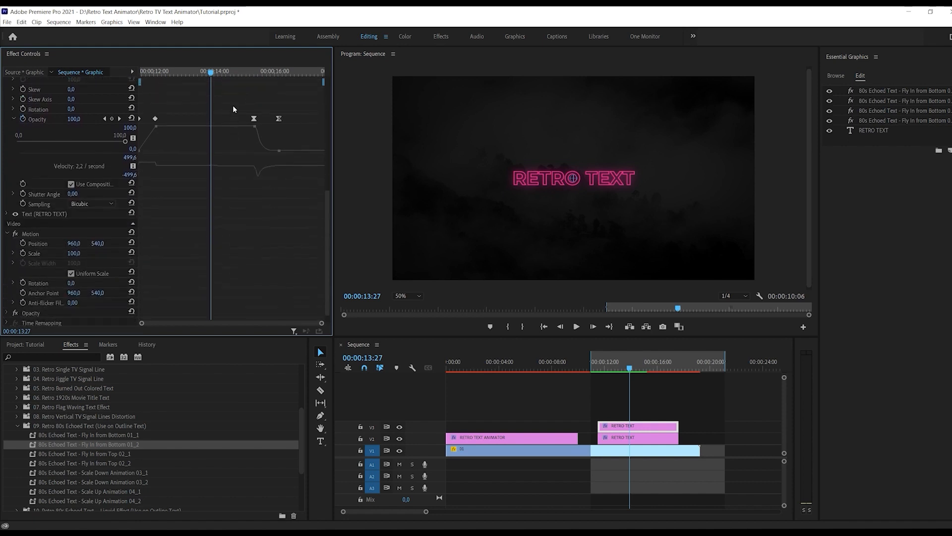
pyautogui.moveTo(233, 105); pyautogui.dragTo(307, 165)
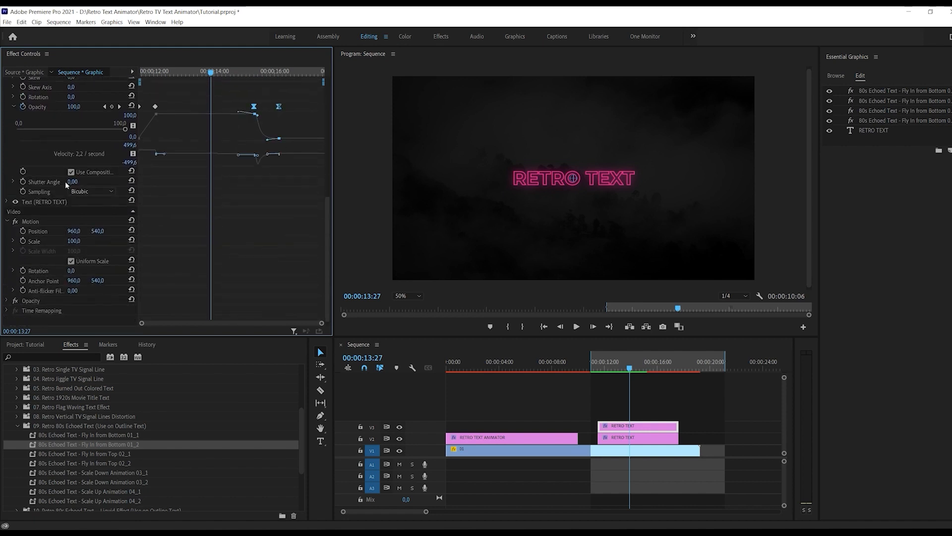
pyautogui.scroll(6, 287, 193)
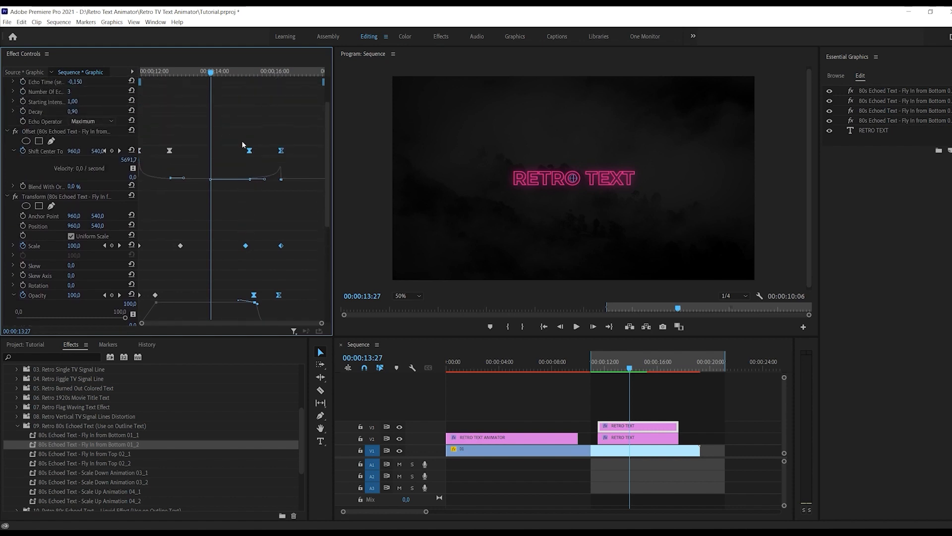
pyautogui.scroll(2, 242, 141)
pyautogui.moveTo(249, 193); pyautogui.dragTo(214, 194)
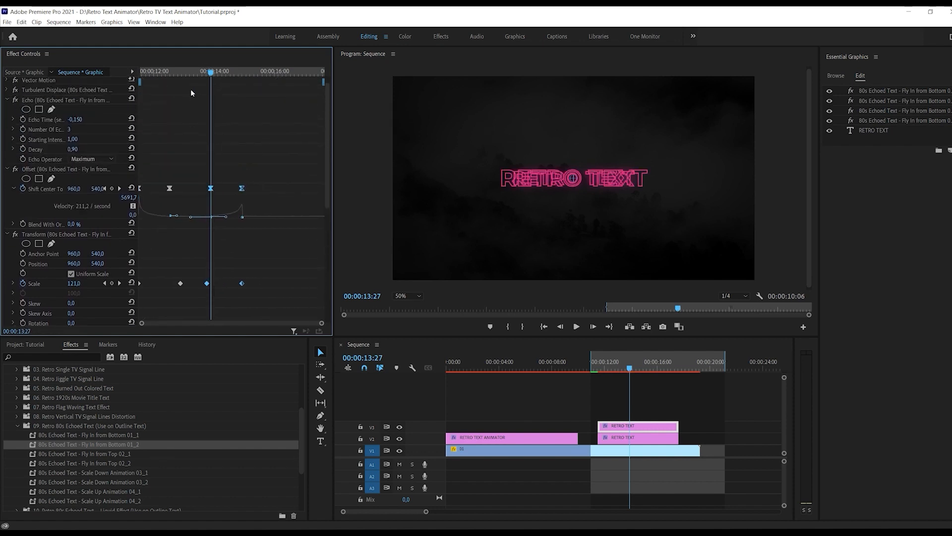
# Shift the lower RETRO TEXT clip's closing Offset and Transform keyframes earlier, starting the exit animation at about 00:00:13:27.
pyautogui.click(629, 440)
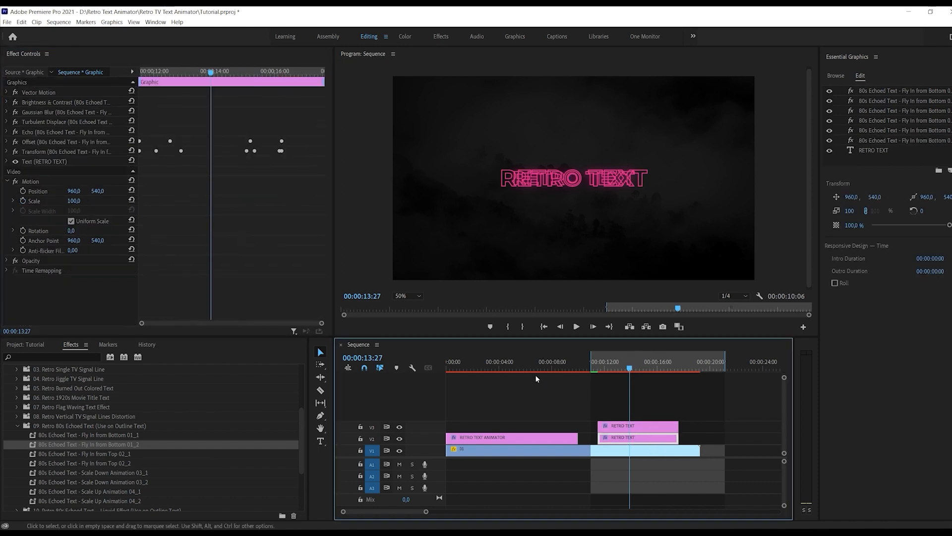
pyautogui.click(28, 151)
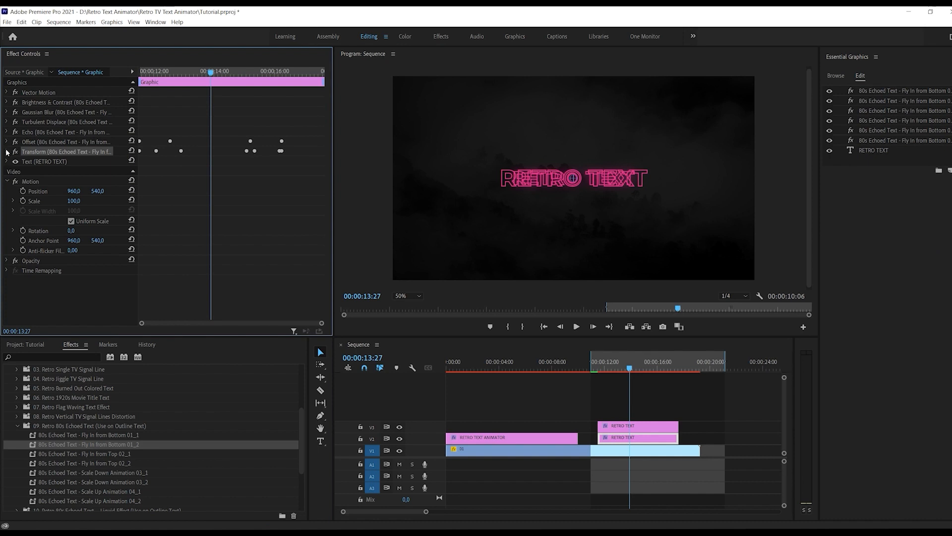
pyautogui.click(6, 150)
pyautogui.click(6, 142)
pyautogui.scroll(-4, 280, 182)
pyautogui.moveTo(300, 90); pyautogui.dragTo(238, 305)
pyautogui.scroll(-6, 247, 273)
pyautogui.scroll(5, 246, 228)
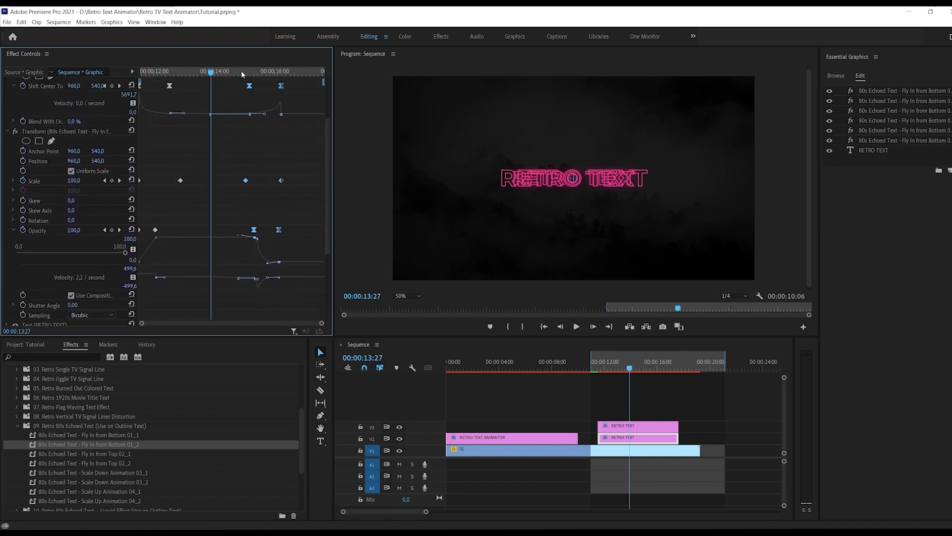
pyautogui.moveTo(245, 181); pyautogui.dragTo(212, 182)
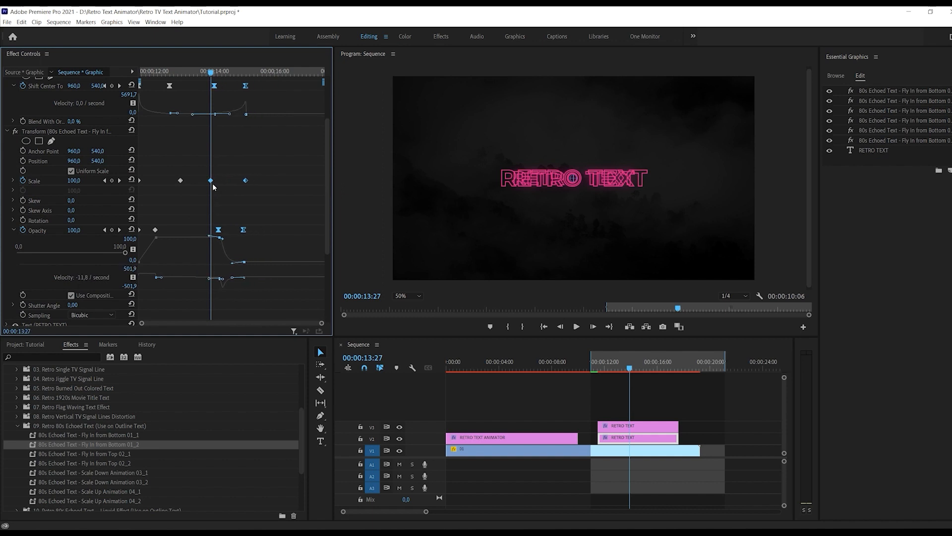
# Shorten both RETRO TEXT clips to end just after 00:00:15:07 and return the playhead to just before their start.
pyautogui.moveTo(630, 367); pyautogui.dragTo(648, 371)
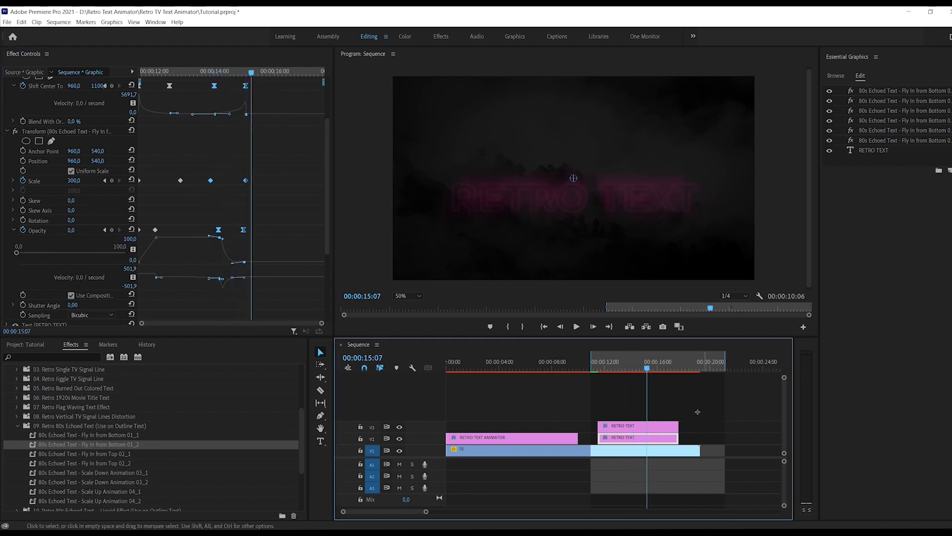
pyautogui.moveTo(703, 408); pyautogui.dragTo(664, 439)
pyautogui.moveTo(677, 428); pyautogui.dragTo(650, 428)
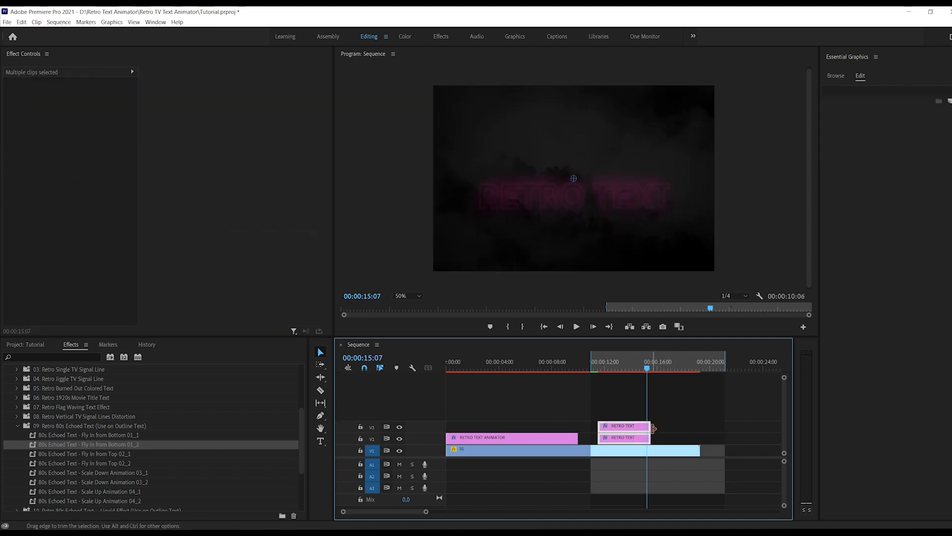
pyautogui.moveTo(648, 368); pyautogui.dragTo(600, 369)
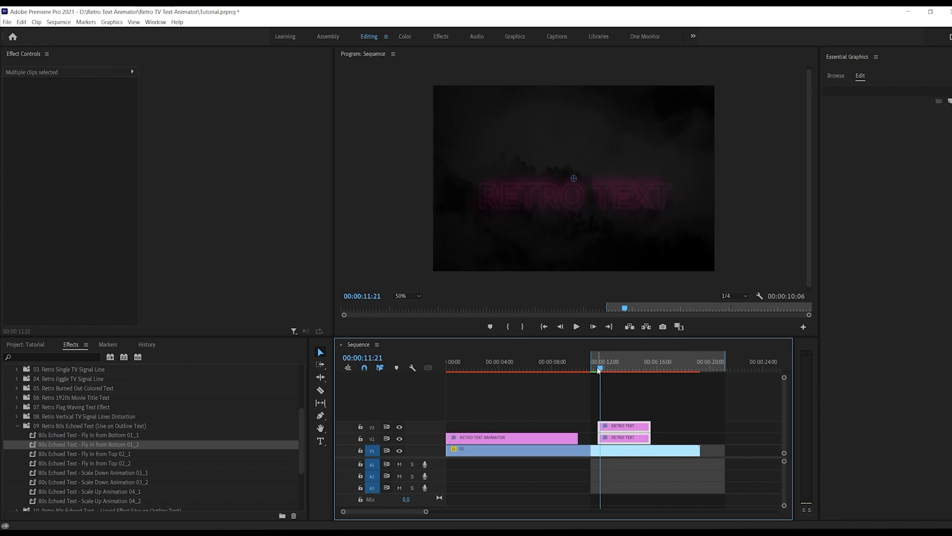
pyautogui.moveTo(598, 369); pyautogui.dragTo(593, 370)
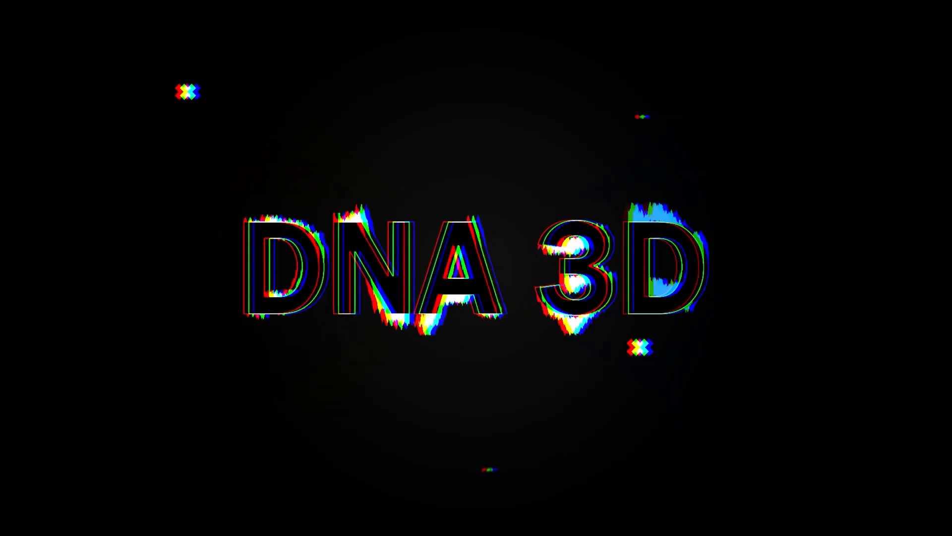